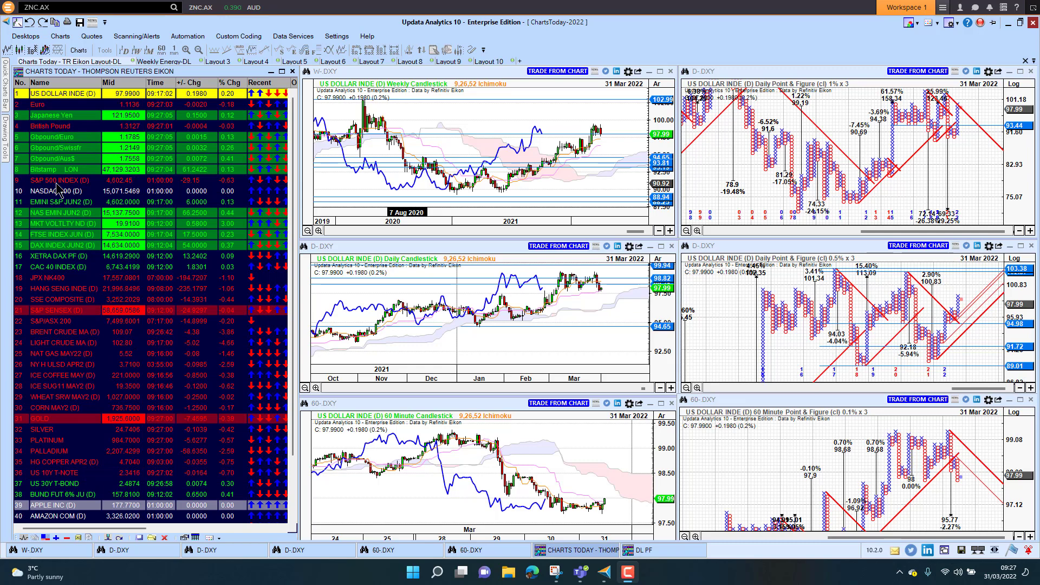
Step: Glance at the Weekly Energy-DL layout, then go back to the Charts Today US Dollar Index charts
left_click(159, 63)
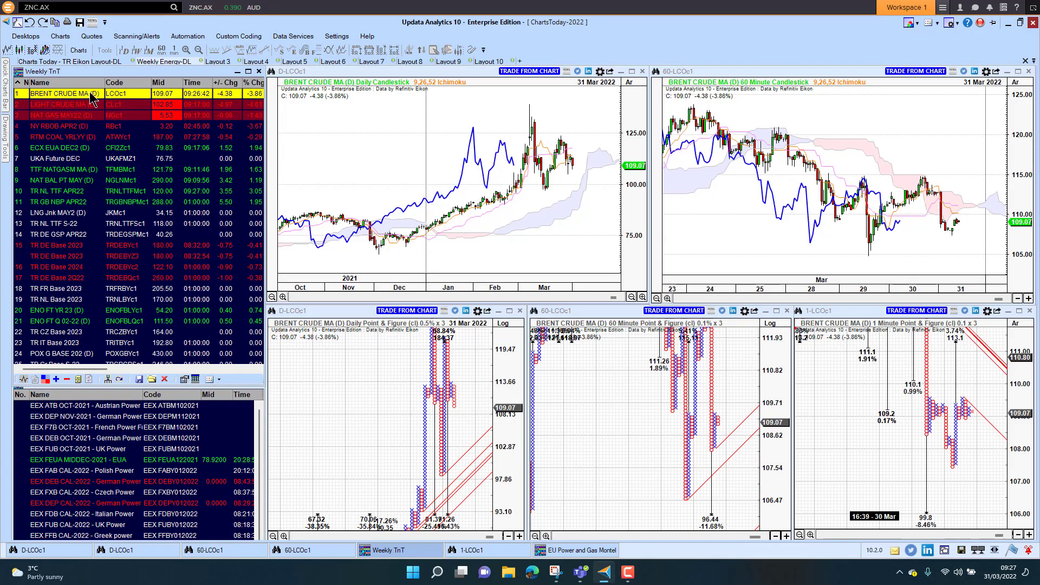
left_click(69, 62)
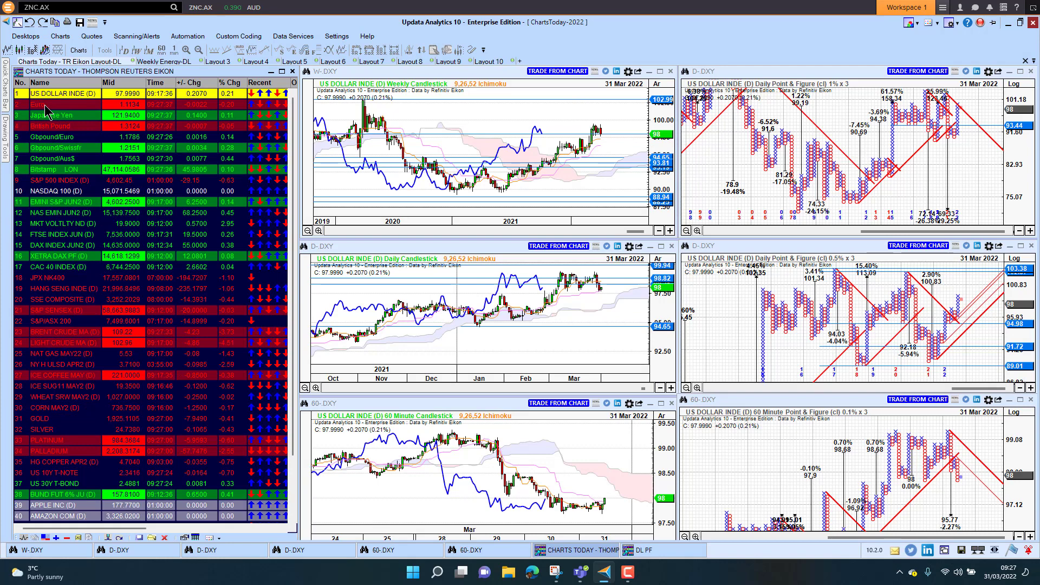
Step: Load the Euro, Japanese Yen, British Pound and Gbpound/Euro charts in turn
left_click(45, 105)
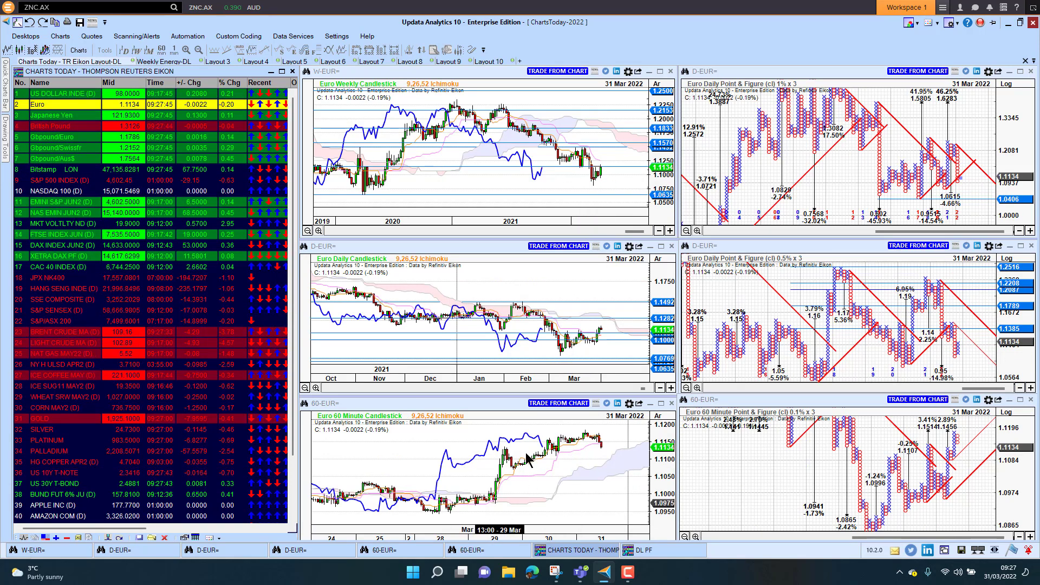
left_click(64, 117)
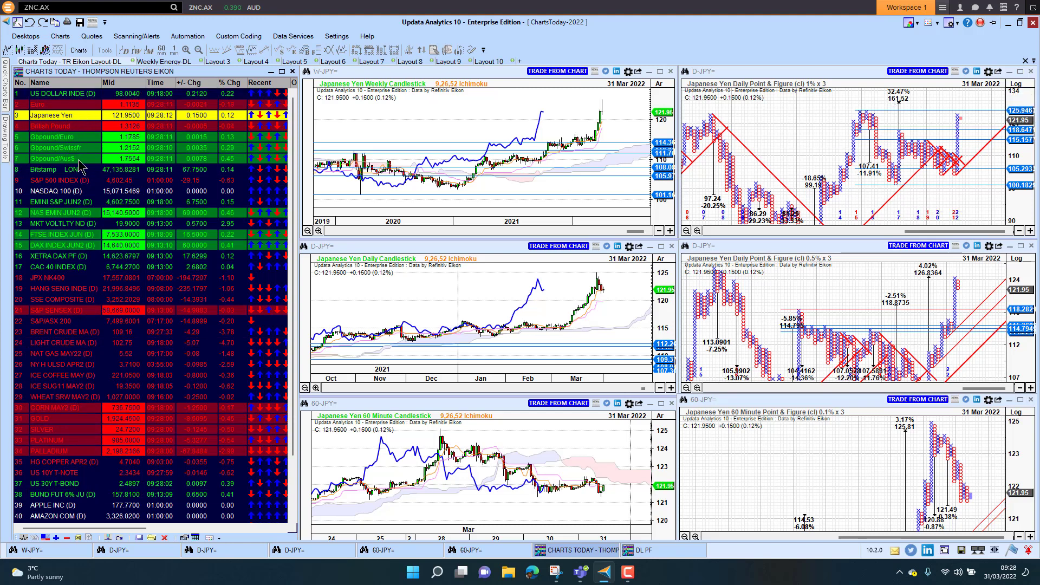
left_click(68, 126)
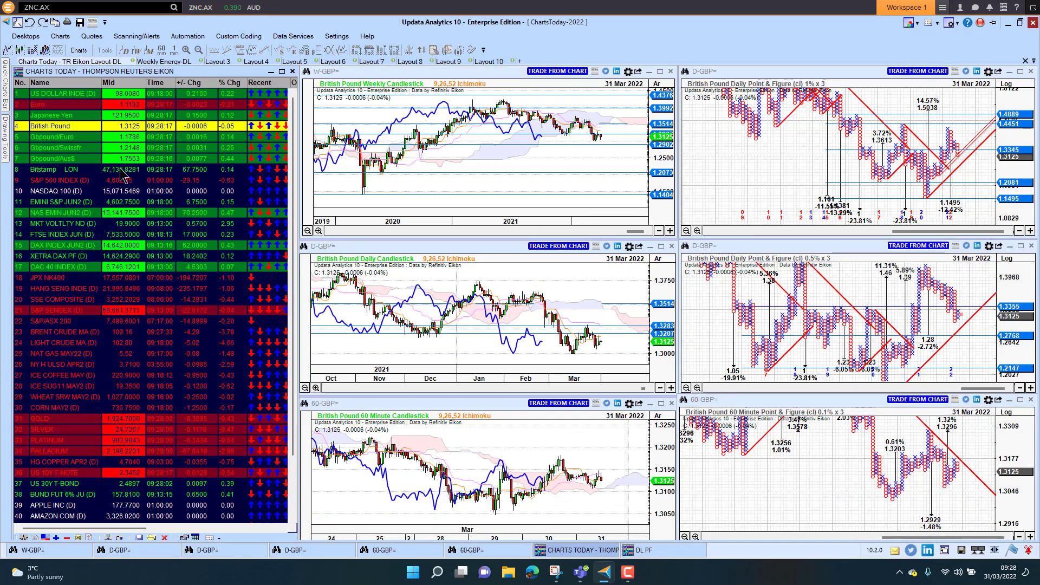
left_click(46, 136)
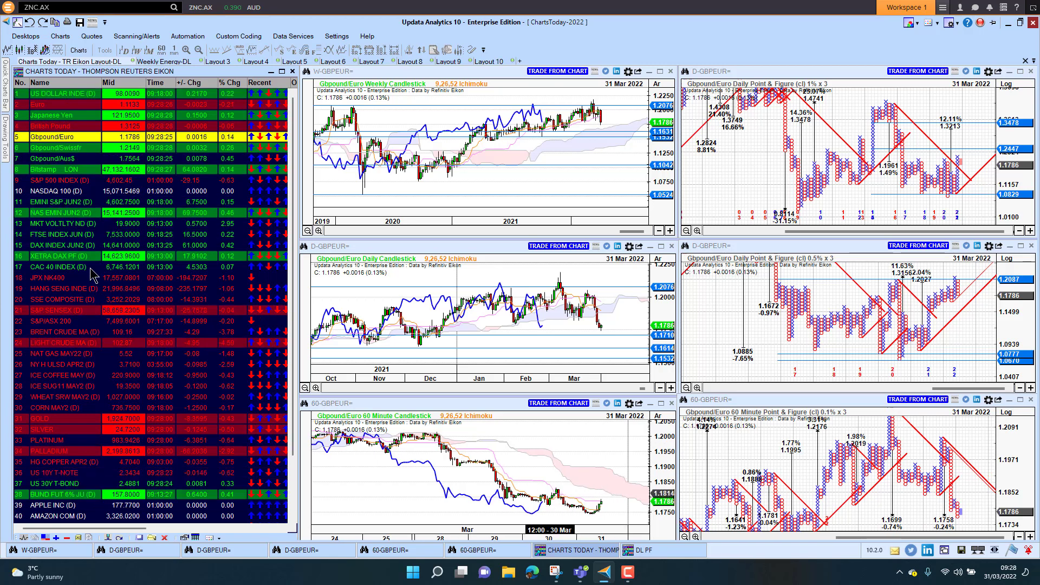
Step: Step through S&P 500 INDEX, NASDAQ 100, EMINI S&P JUN2, NAS EMINI JUN2 and MKT VOLTLTY ND charts
left_click(66, 182)
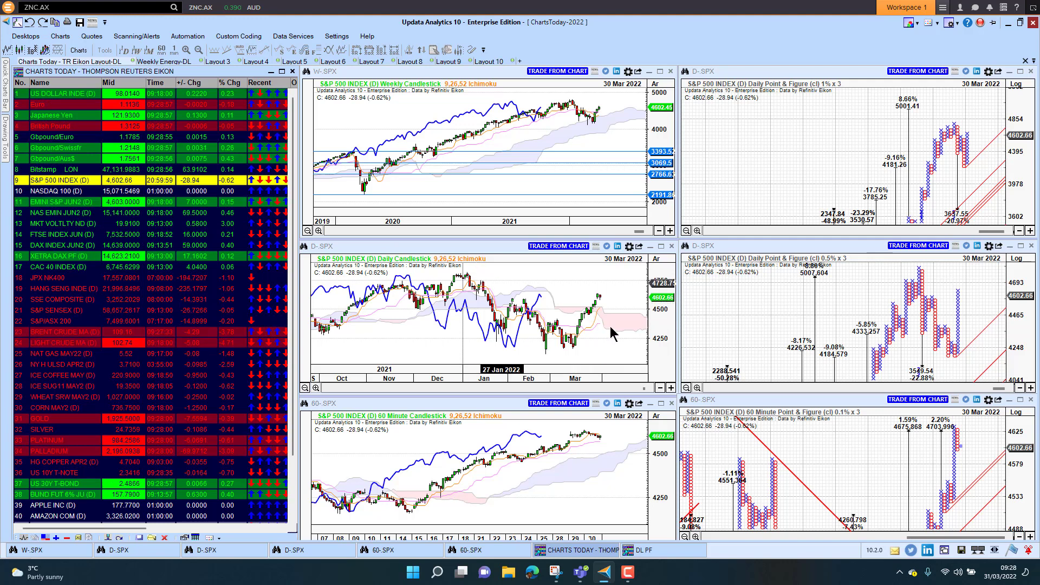
left_click(56, 193)
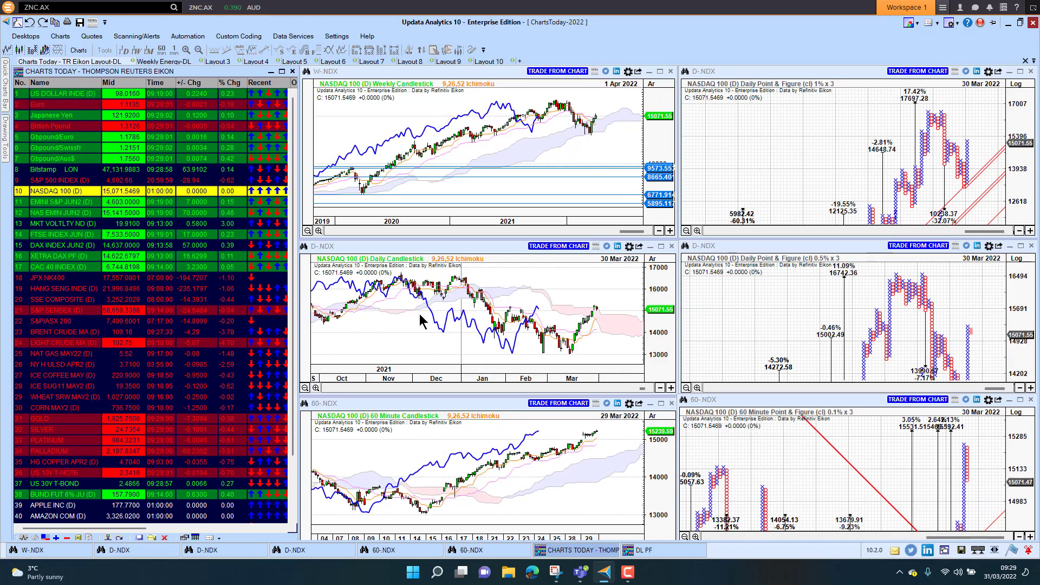
left_click(66, 205)
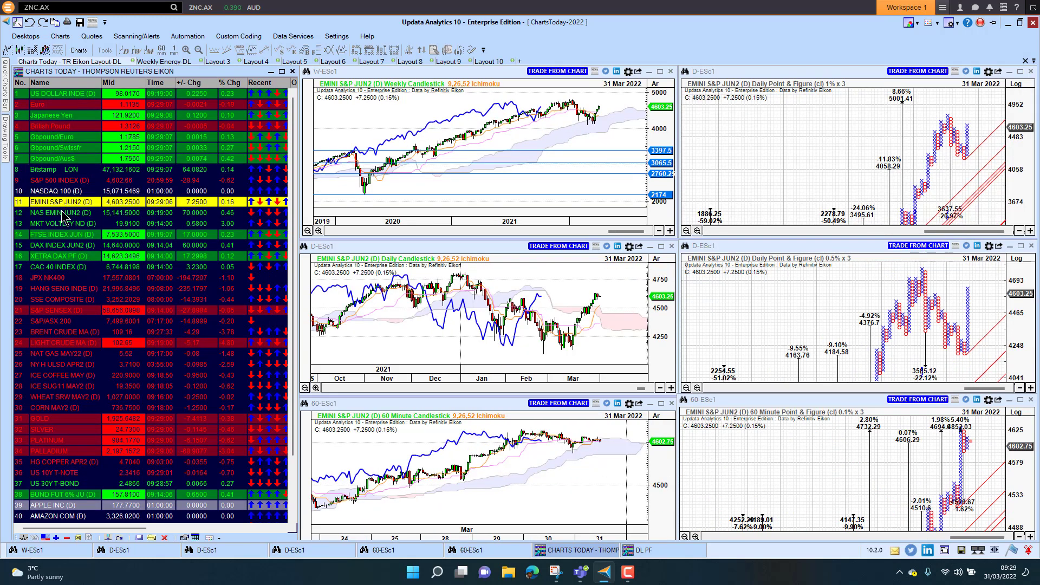
left_click(63, 213)
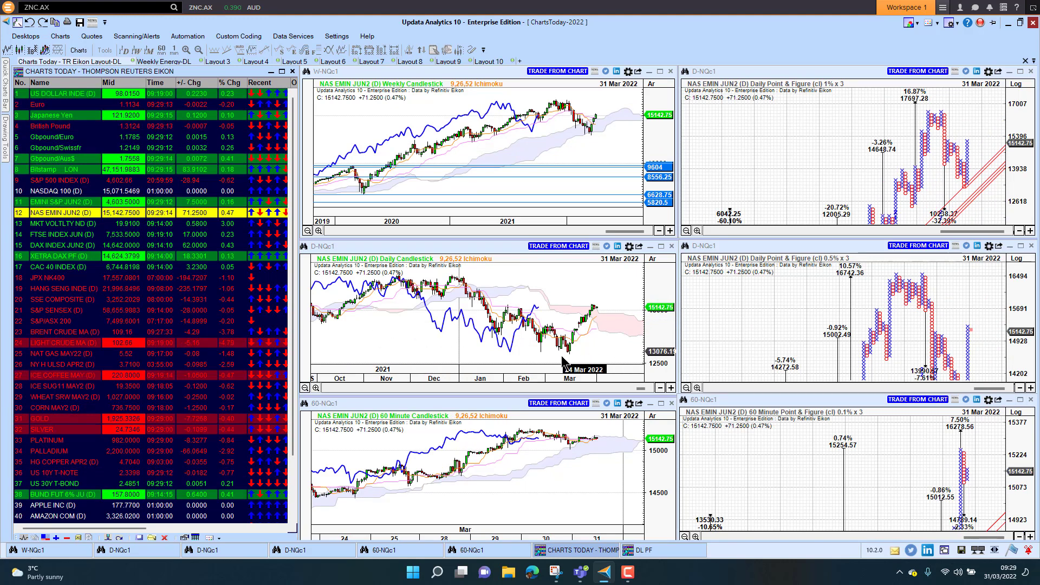
left_click(52, 223)
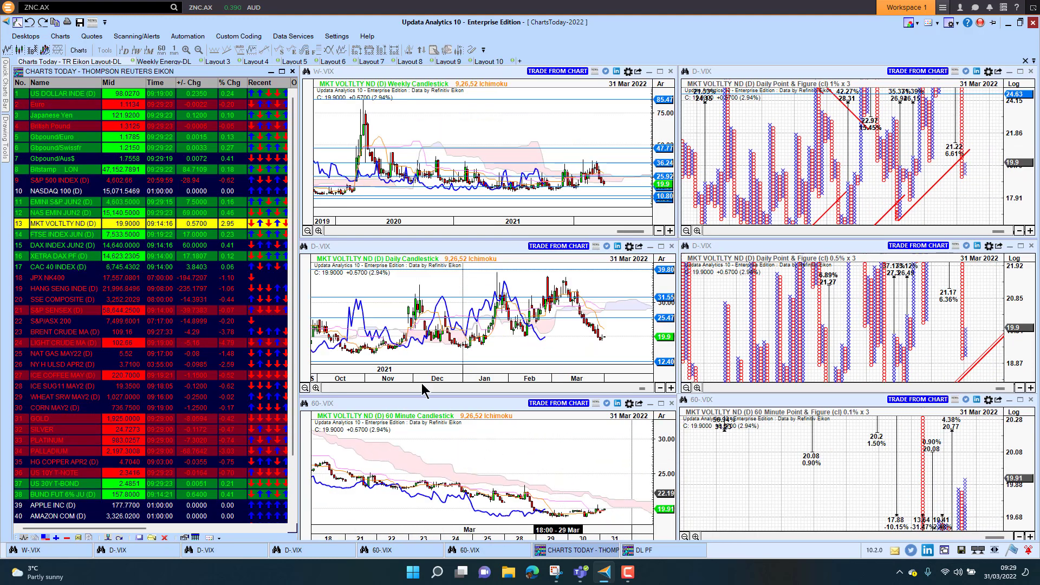
Step: Step through FTSE INDEX JUN, XETRA DAX PF, CAC 40 INDEX, JPX NK400 and S&P/ASX 200 charts
left_click(61, 239)
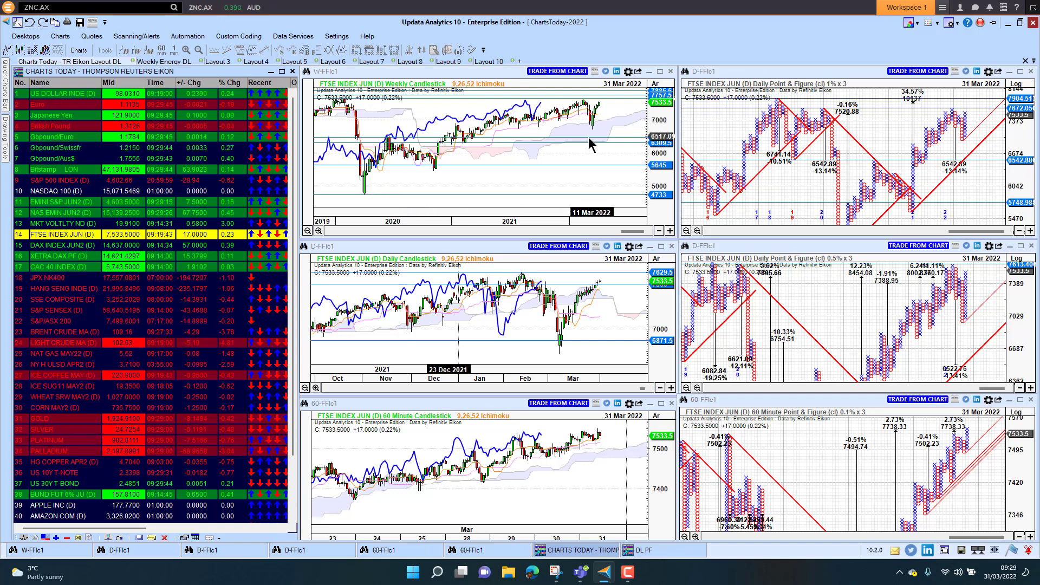
left_click(74, 256)
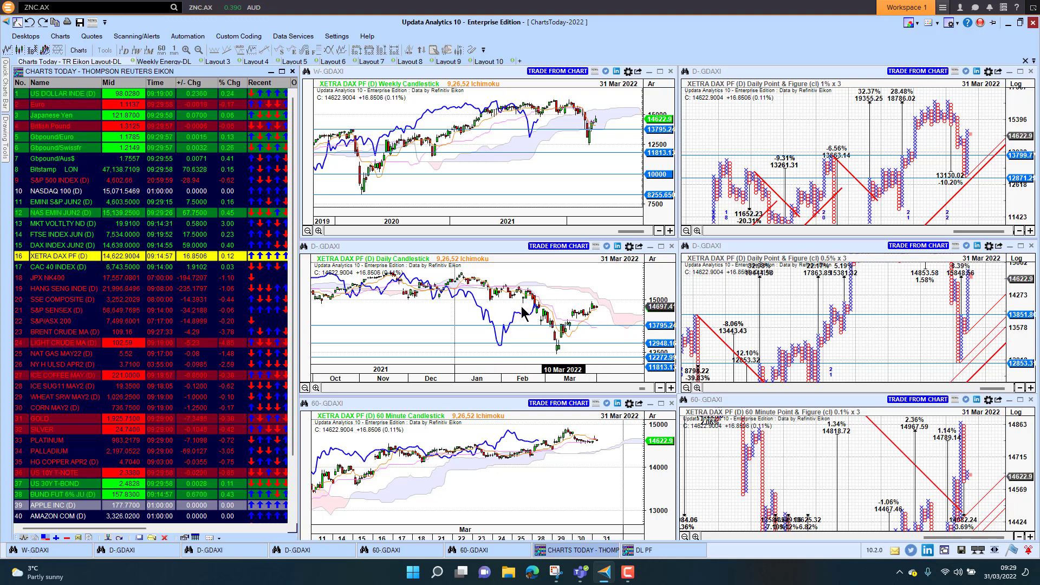
left_click(54, 267)
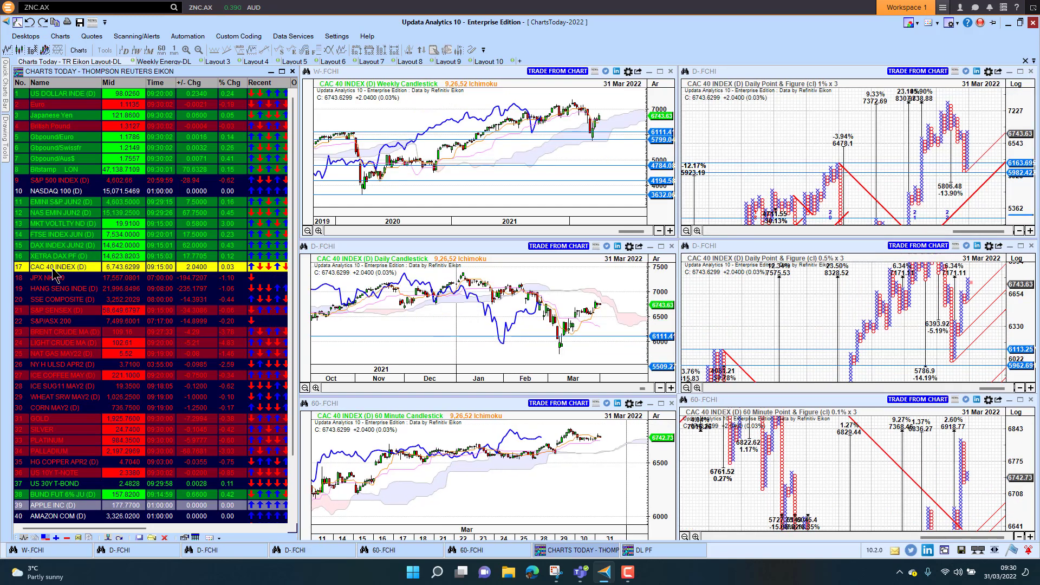
left_click(64, 279)
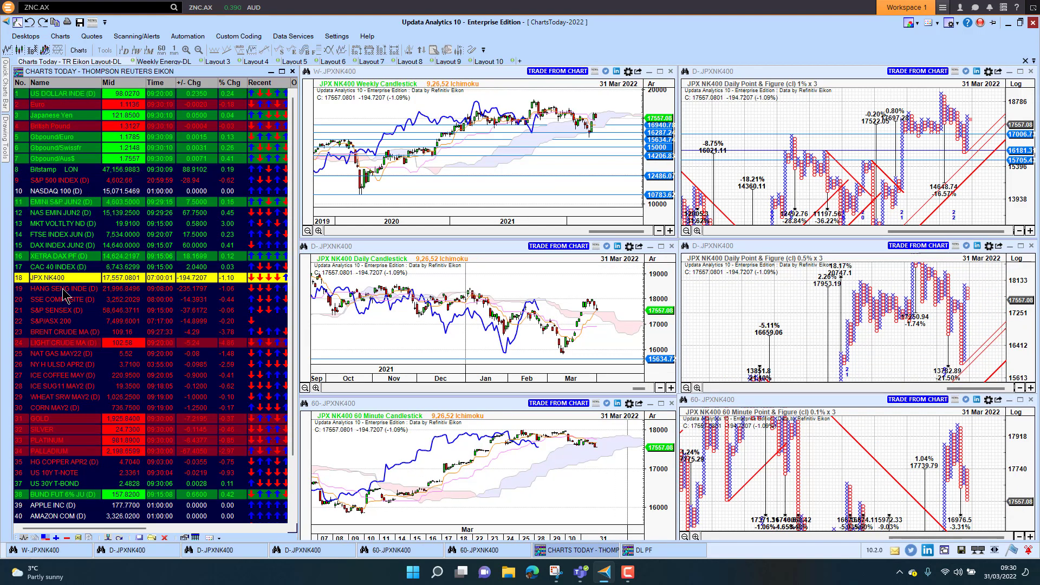
left_click(62, 322)
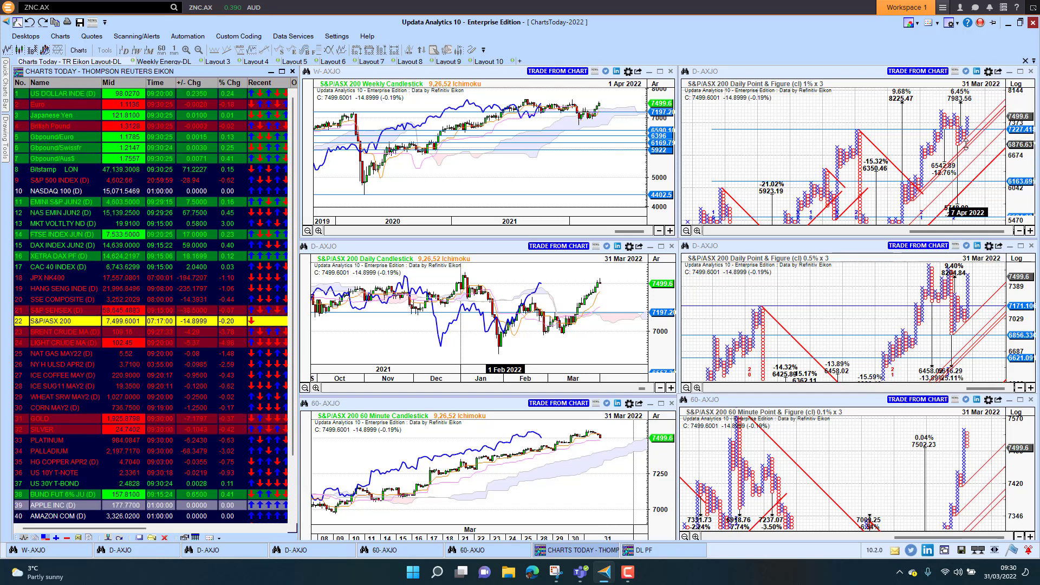
Step: Load ICE COFFEE MAY, then ICE SUG11 MAY2 sugar, briefly popping out its standalone daily chart
left_click(65, 376)
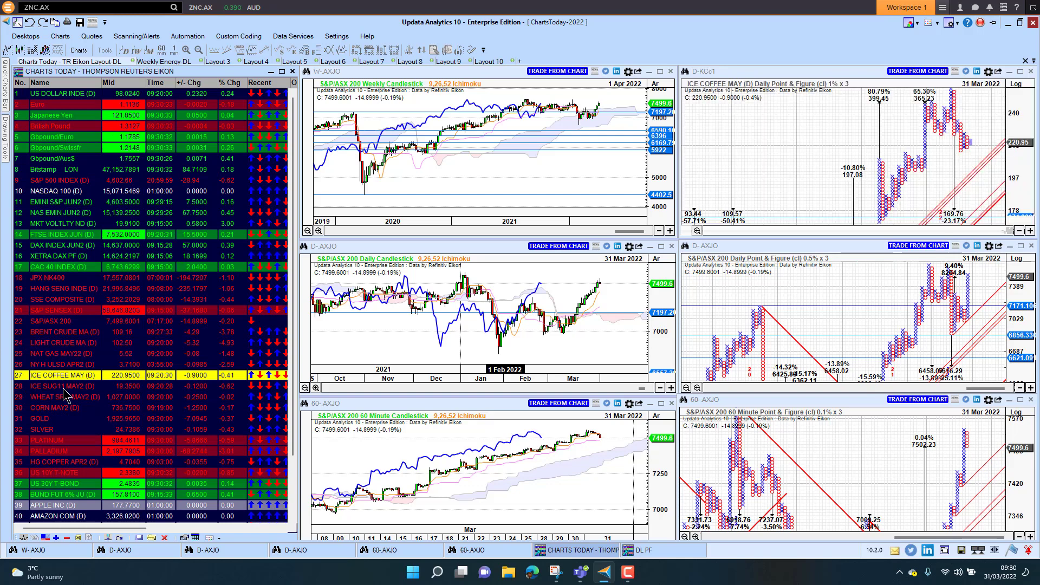
left_click(64, 387)
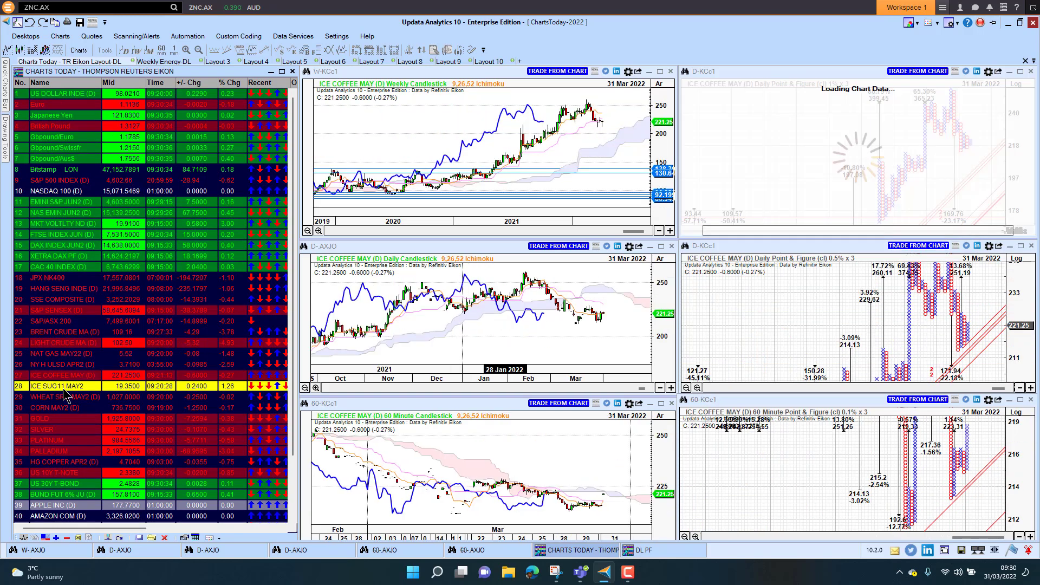
double_click(64, 389)
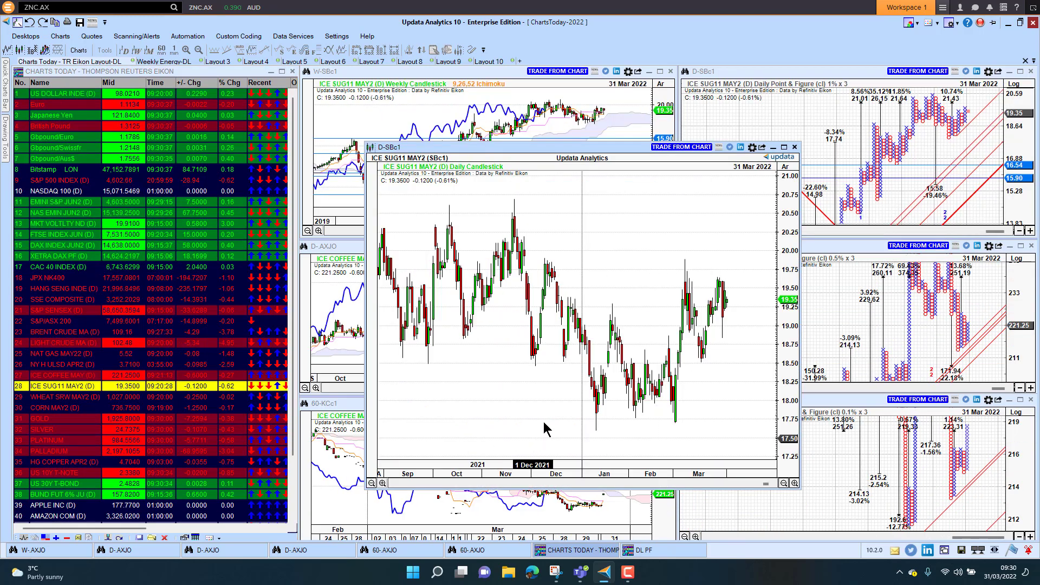
key("Escape")
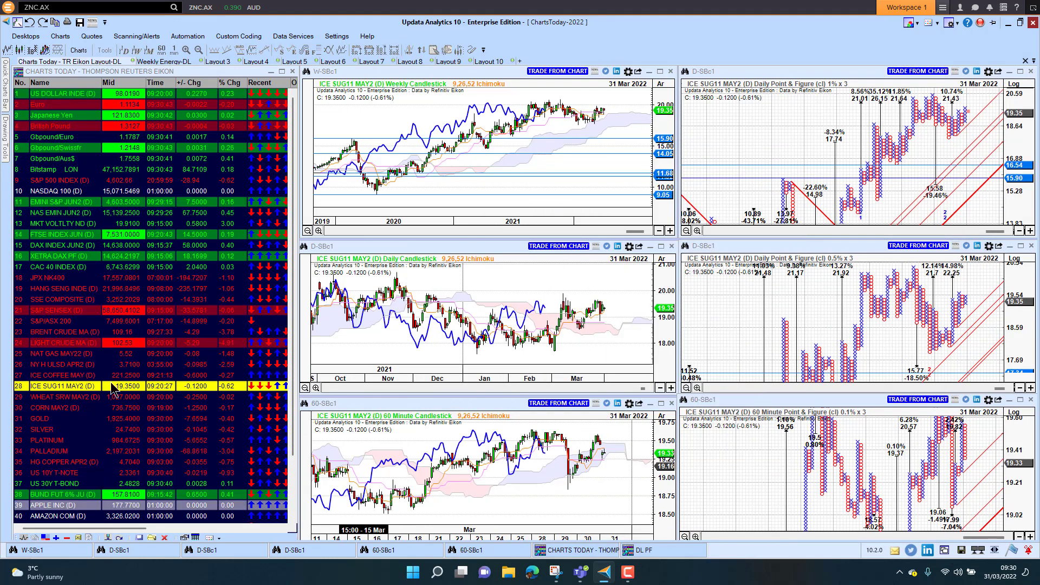
Step: Step through WHEAT SRW MAY2, GOLD, SILVER and US 10Y T-NOTE charts
left_click(53, 397)
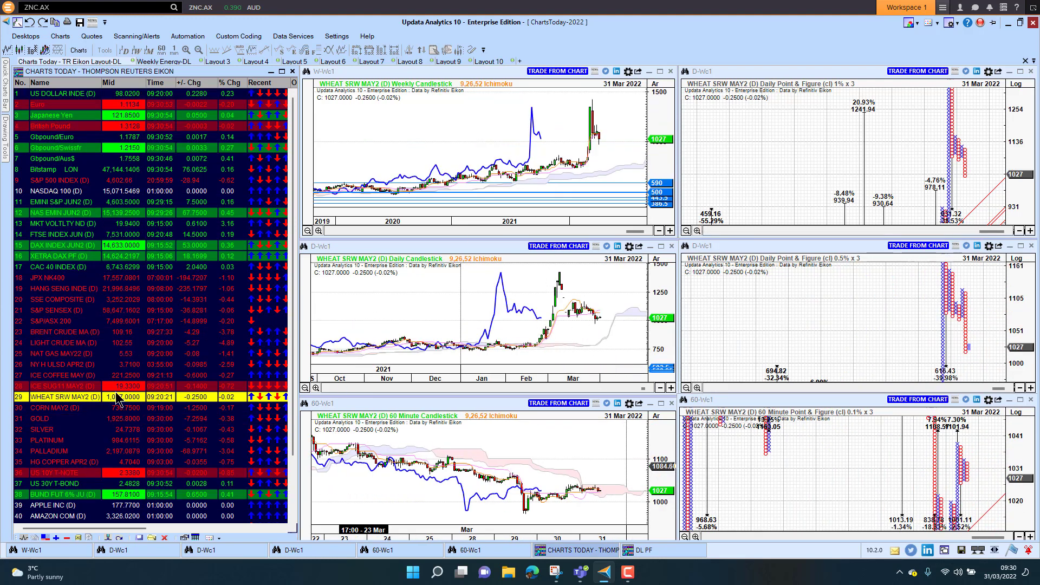
left_click(47, 422)
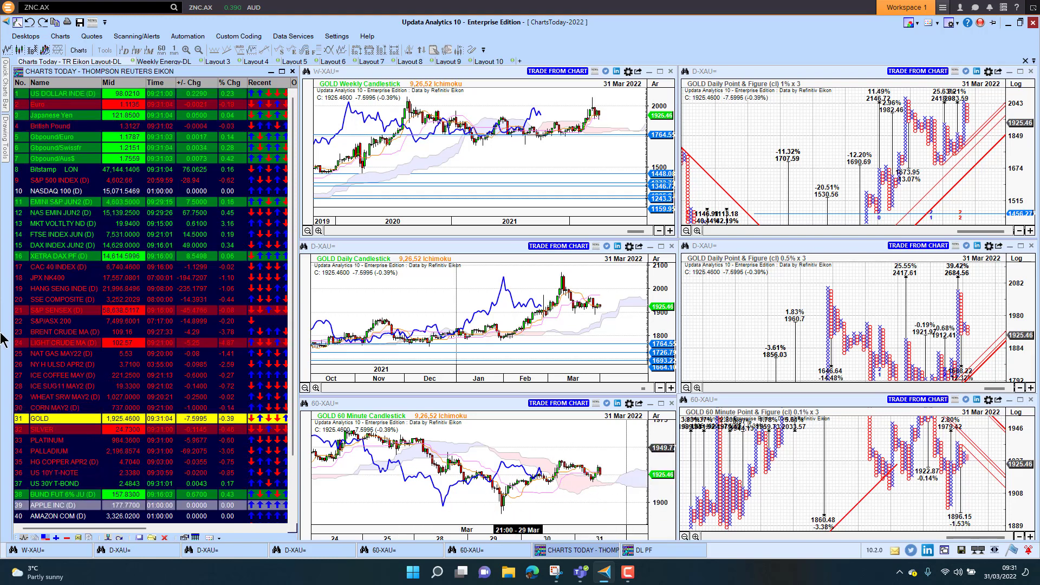
left_click(55, 432)
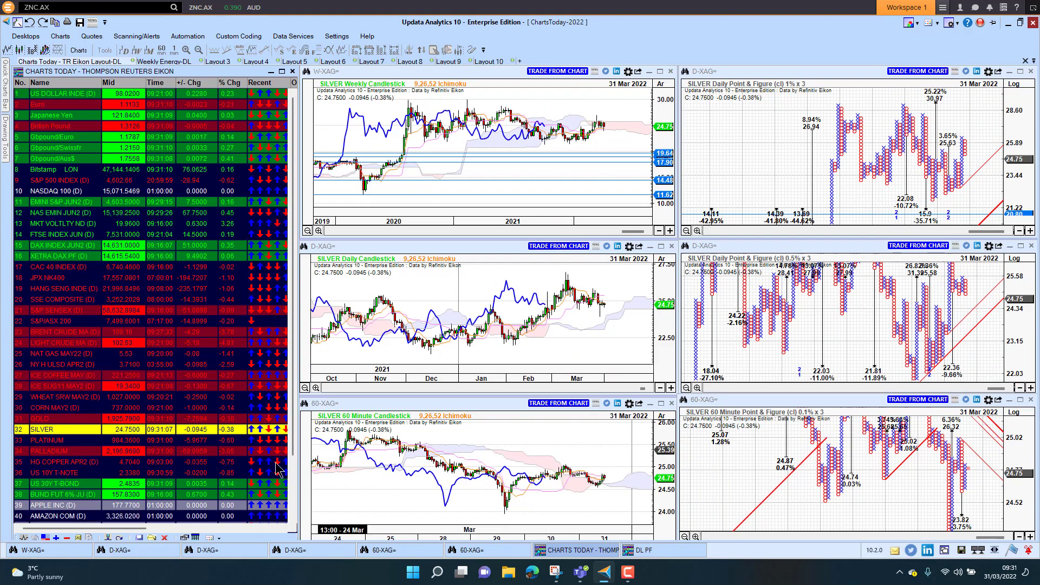
left_click(49, 473)
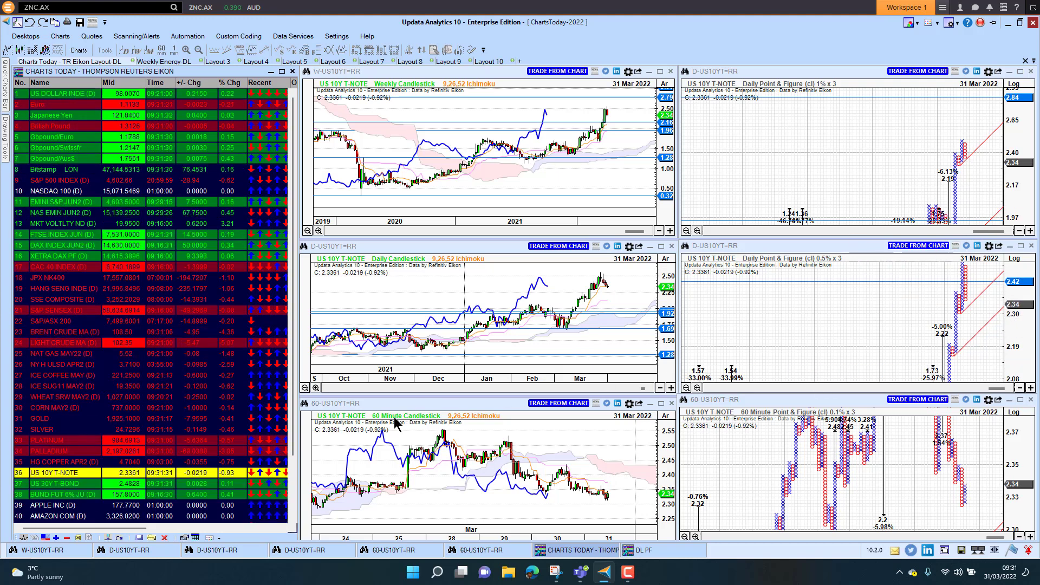
Step: Review the APPLE INC charts, then move to the Weekly Energy-DL layout with Brent Crude
left_click(71, 505)
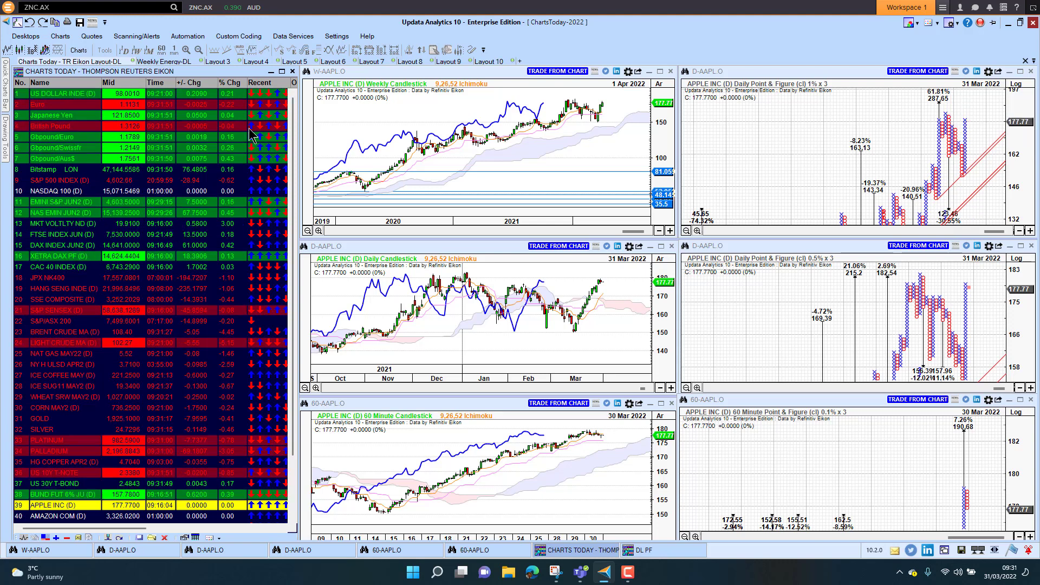
left_click(160, 62)
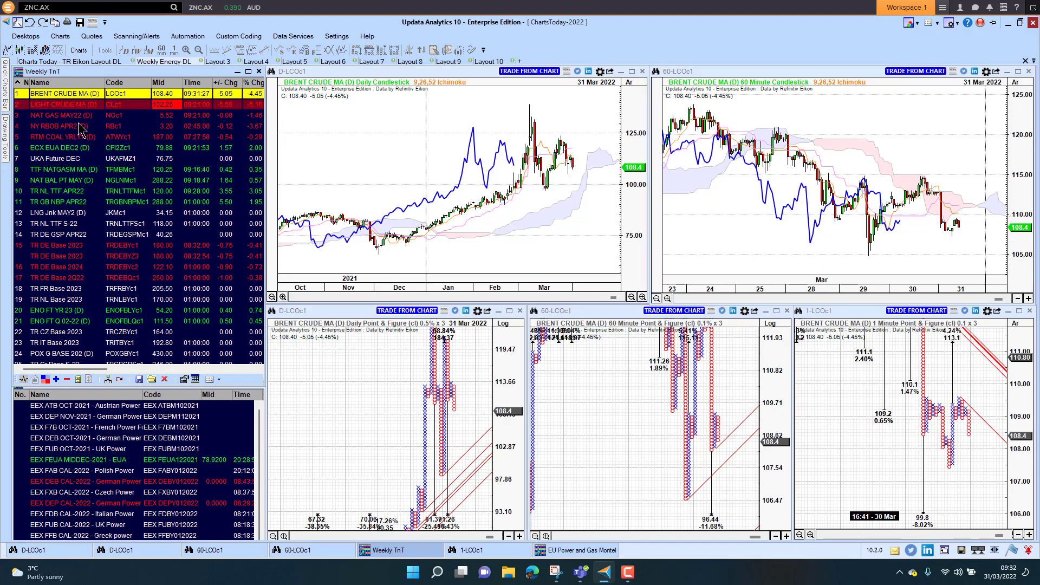
Step: Step through LIGHT CRUDE MA, NAT GAS MAY22, ECX EUA DEC2, TTF NATGASM MA, NAT BAL PT MAY and TR DE Base 2023
left_click(76, 105)
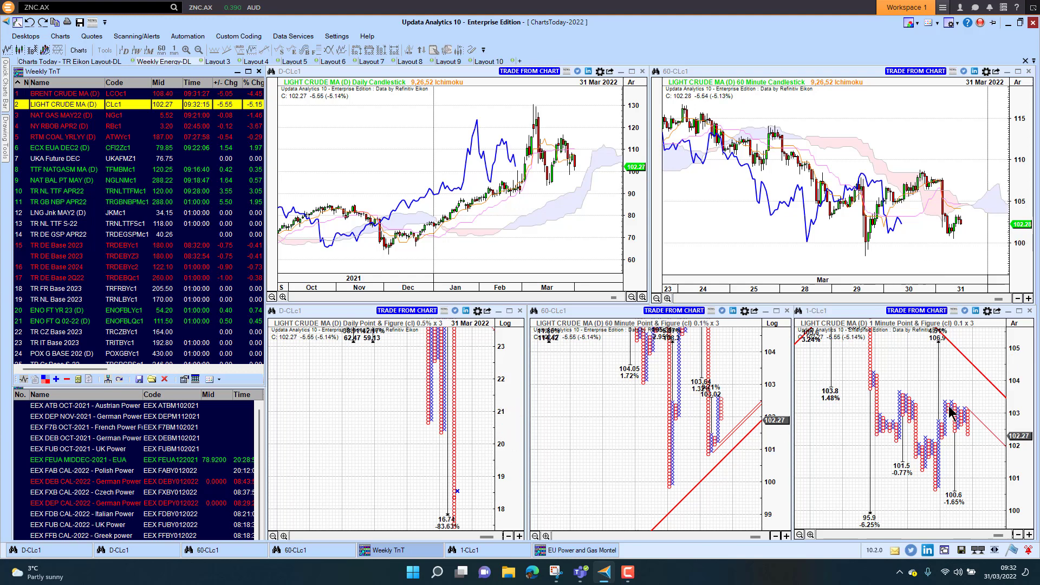
left_click(59, 118)
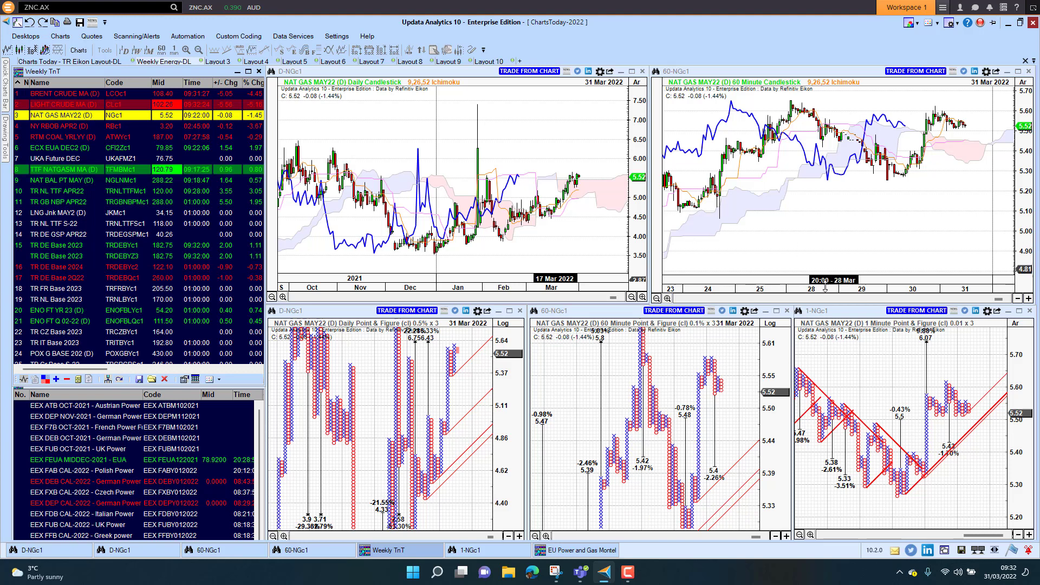
left_click(72, 150)
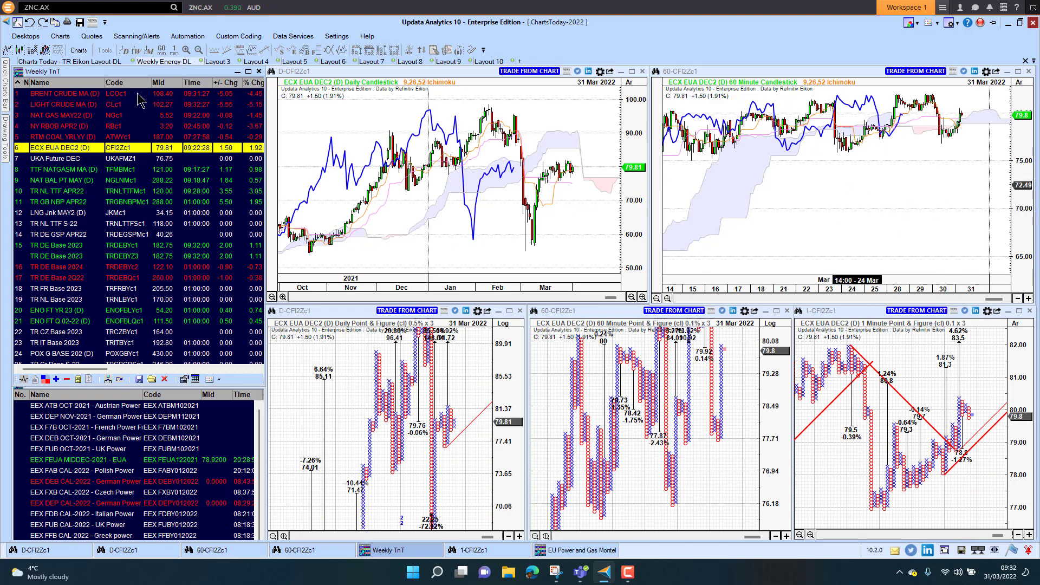
left_click(47, 172)
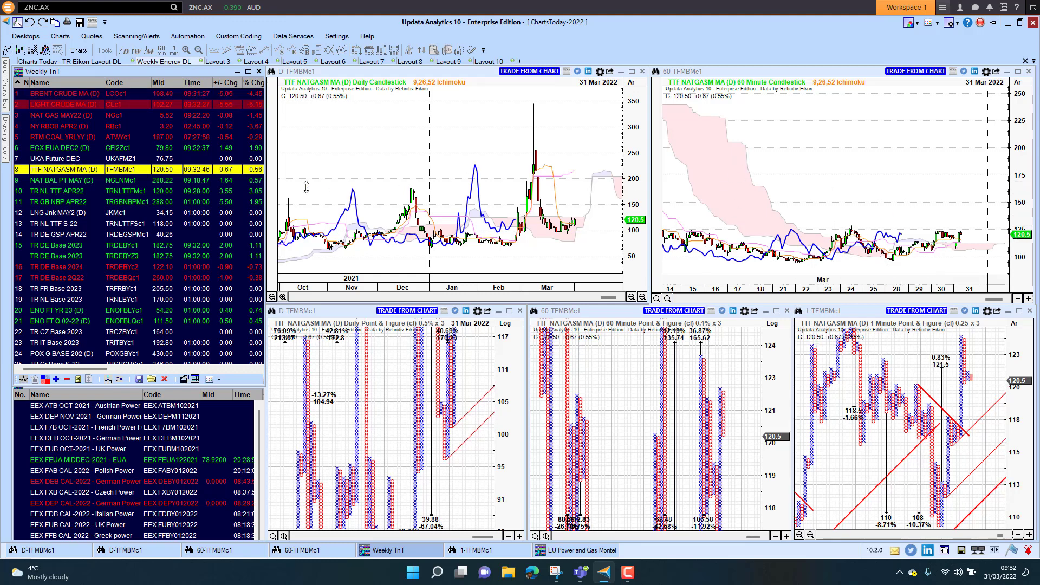
left_click(72, 181)
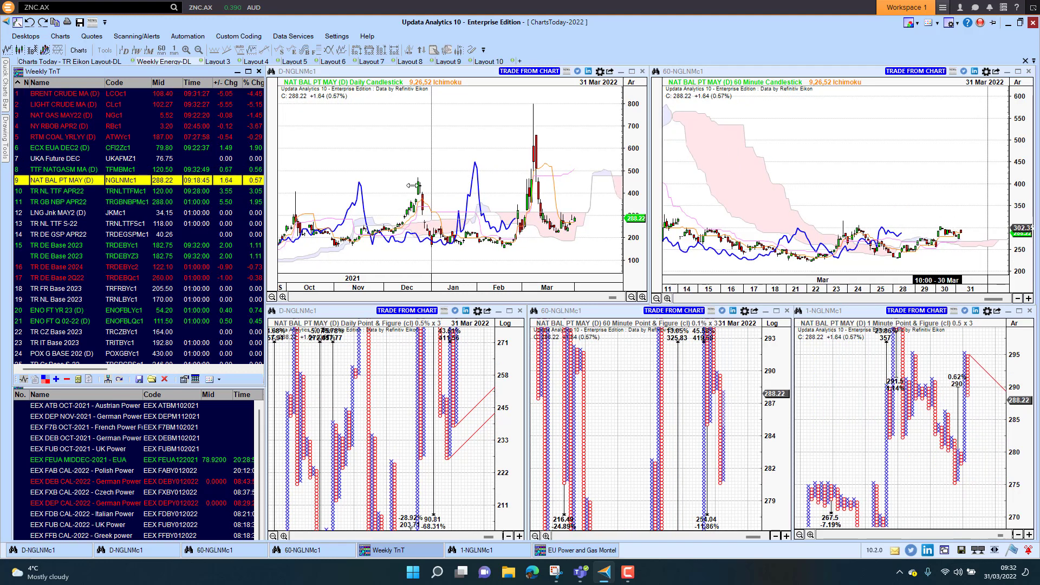
left_click(52, 256)
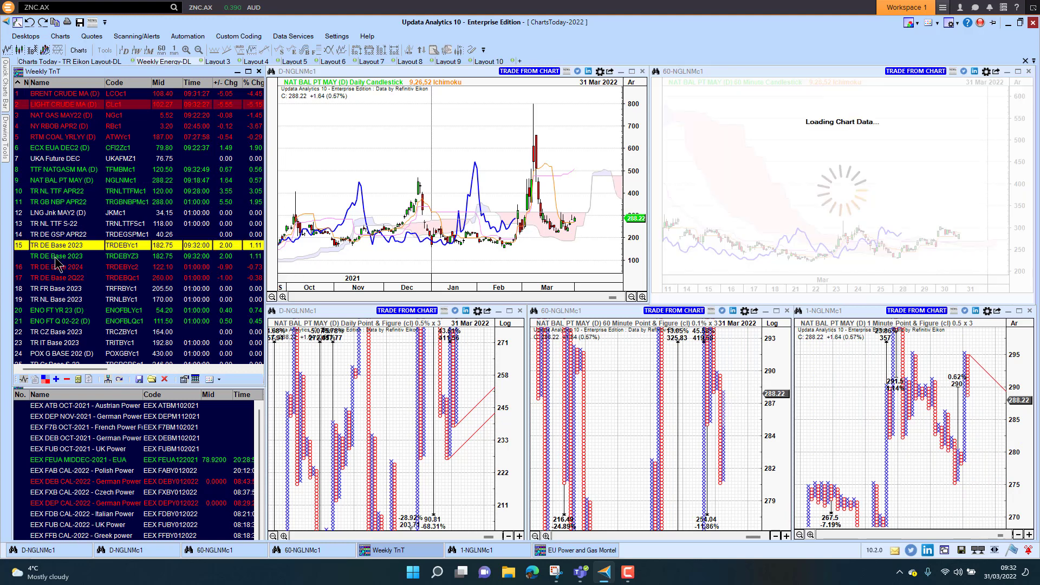